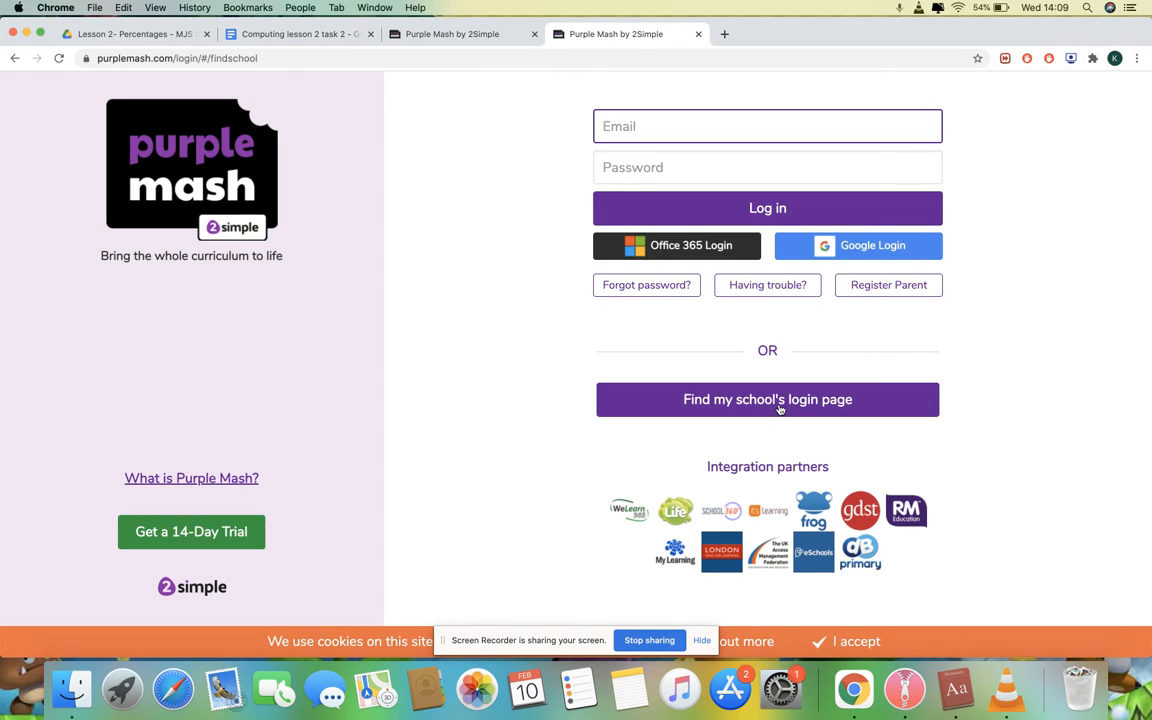
Log in to Purple Mash through Monkwick Junior School's login page using the saved teacher login
{"action": "left_click", "coordinate": [779, 408]}
{"action": "type", "text": "Monkwick"}
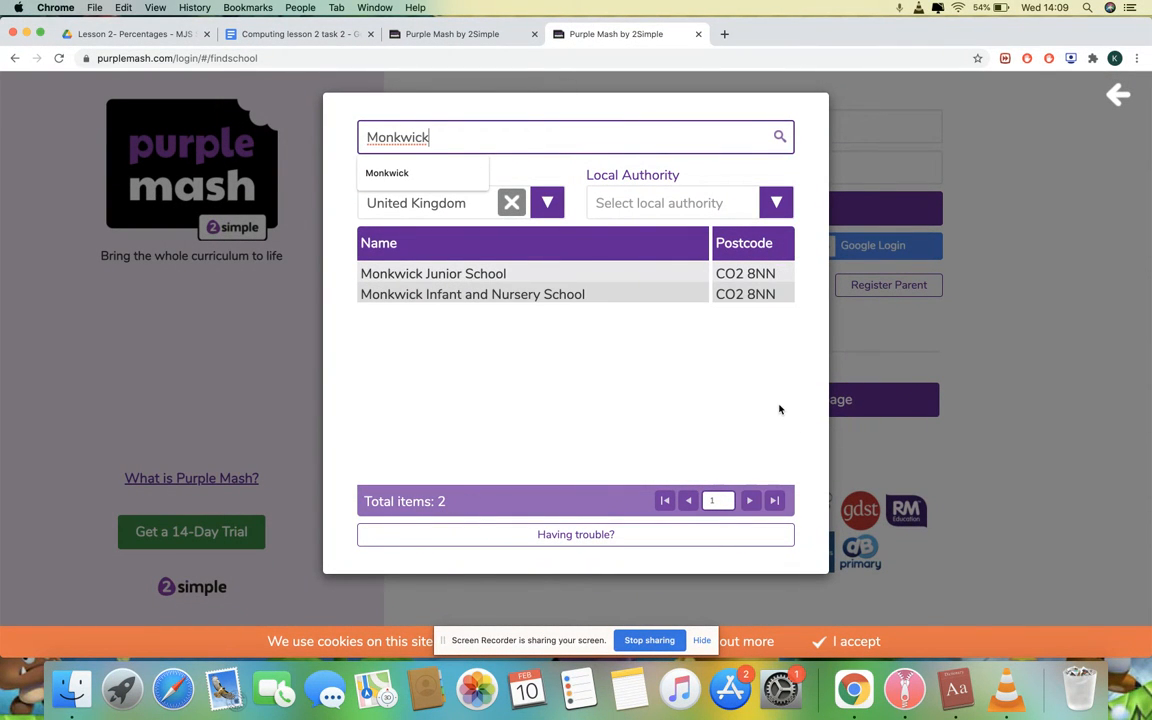
{"action": "left_click", "coordinate": [460, 273]}
{"action": "left_click", "coordinate": [733, 484]}
{"action": "type", "text": "19"}
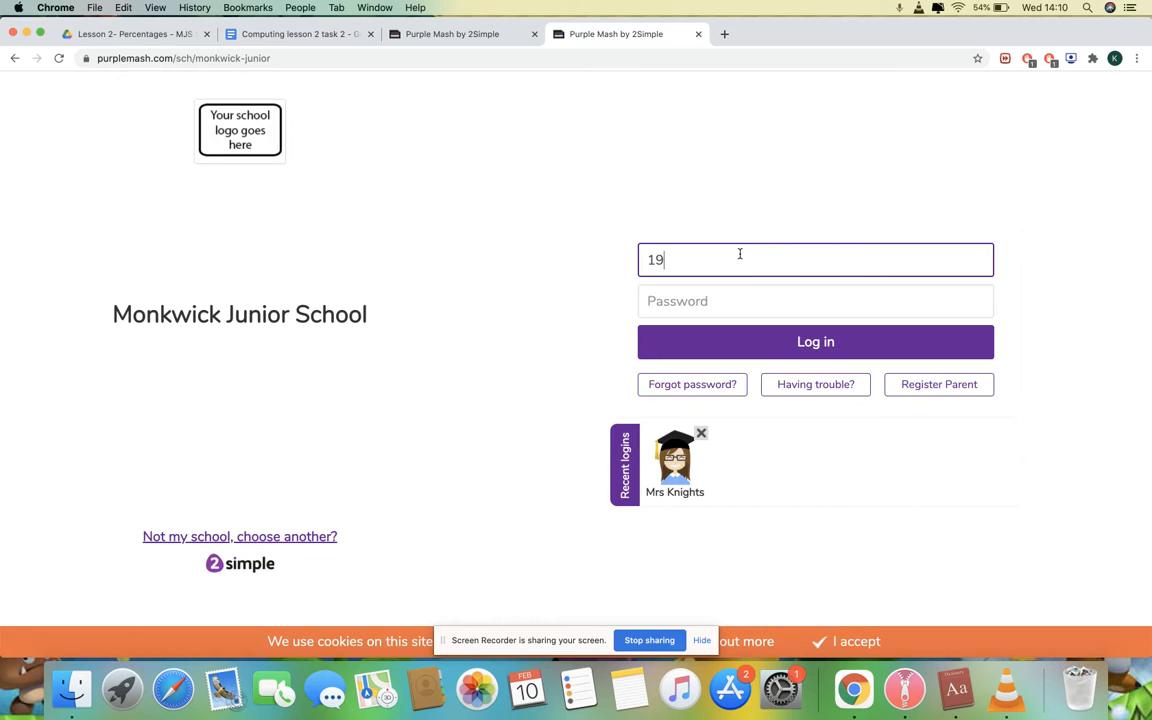
{"action": "type", "text": "KNIGHTSk"}
{"action": "key", "text": "BackSpace"}
{"action": "key", "text": "BackSpace"}
{"action": "key", "text": "BackSpace"}
{"action": "key", "text": "BackSpace"}
{"action": "key", "text": "BackSpace"}
{"action": "key", "text": "BackSpace"}
{"action": "key", "text": "BackSpace"}
{"action": "key", "text": "BackSpace"}
{"action": "key", "text": "BackSpace"}
{"action": "type", "text": "k"}
{"action": "key", "text": "Down"}
{"action": "key", "text": "Return"}
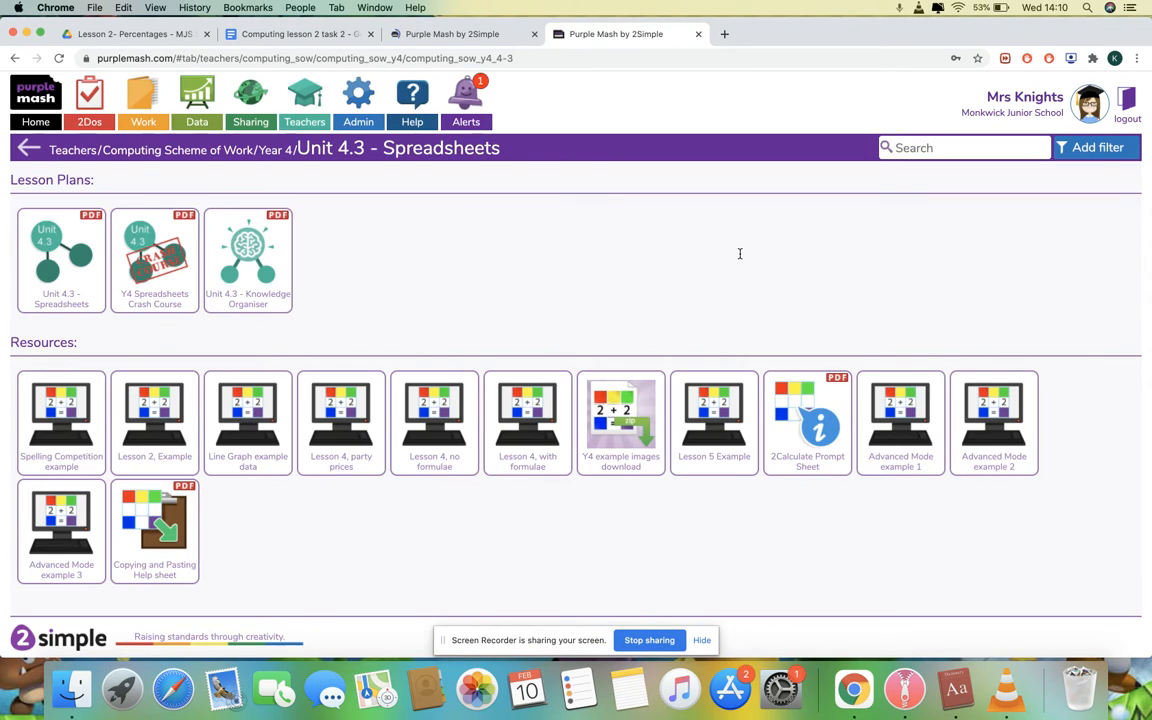
Find and tick the Lesson 2, Example task in the 2Dos list, then return to Unit 4.3 resources
{"action": "left_click", "coordinate": [86, 92]}
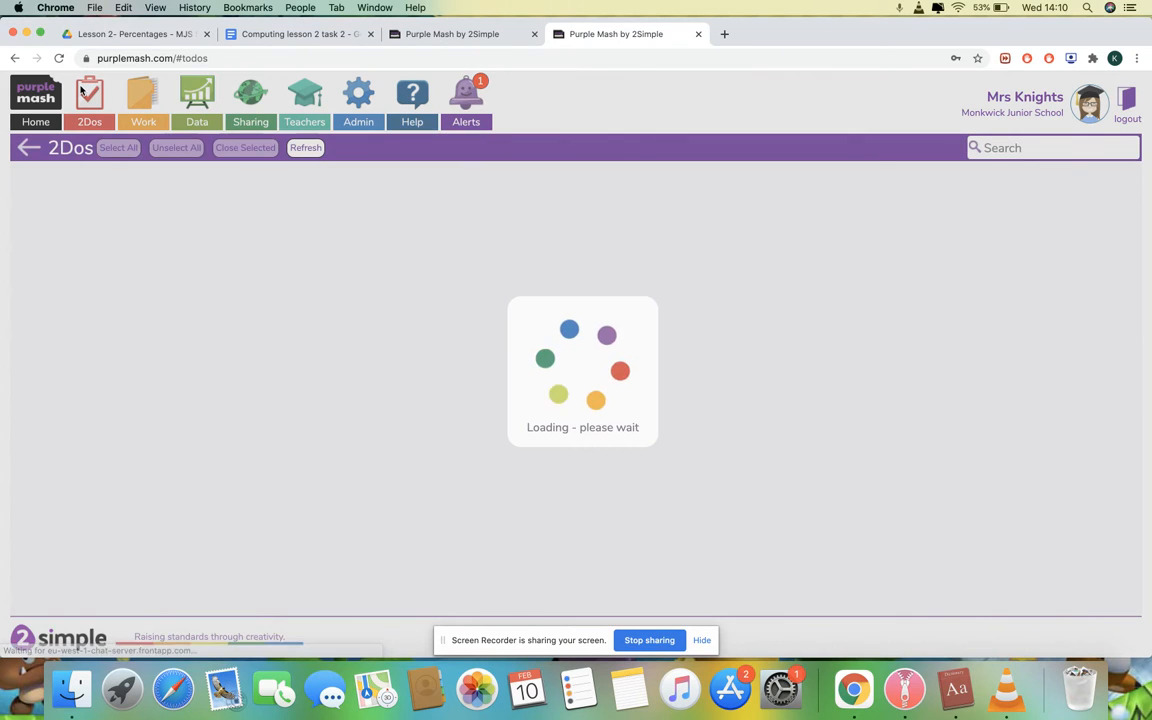
{"action": "left_click", "coordinate": [38, 92]}
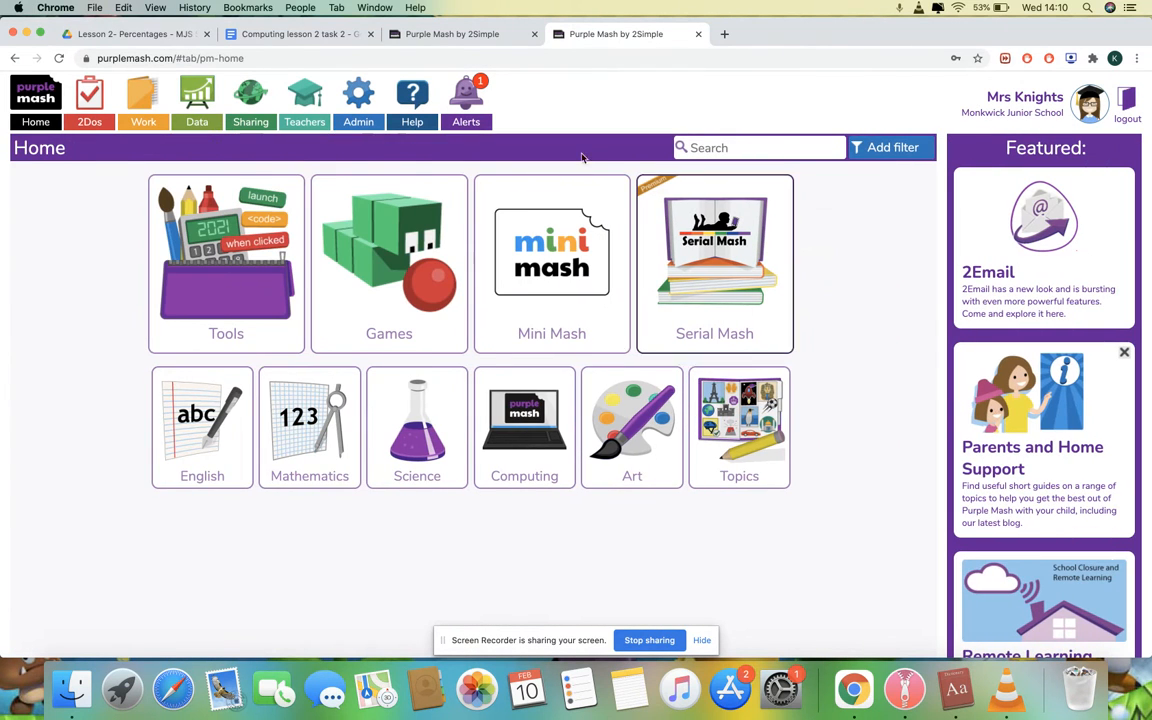
{"action": "left_click", "coordinate": [86, 93]}
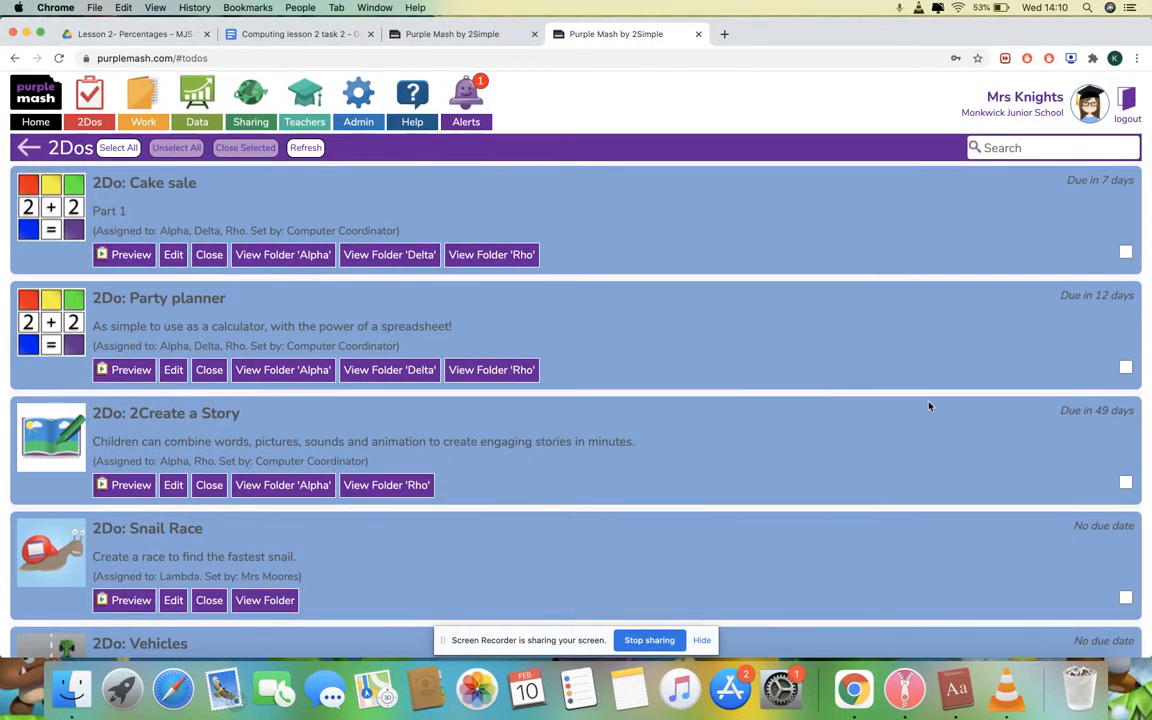
{"action": "scroll", "coordinate": [929, 406], "scroll_direction": "down", "scroll_amount": 5}
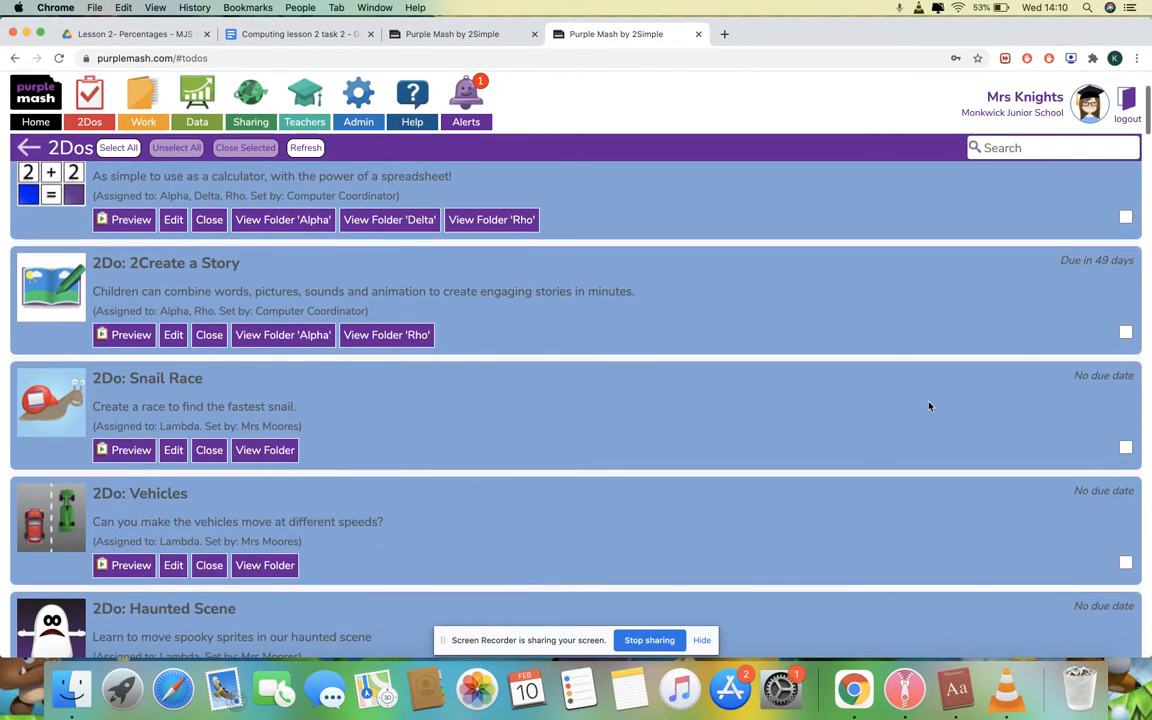
{"action": "scroll", "coordinate": [929, 406], "scroll_direction": "down", "scroll_amount": 10}
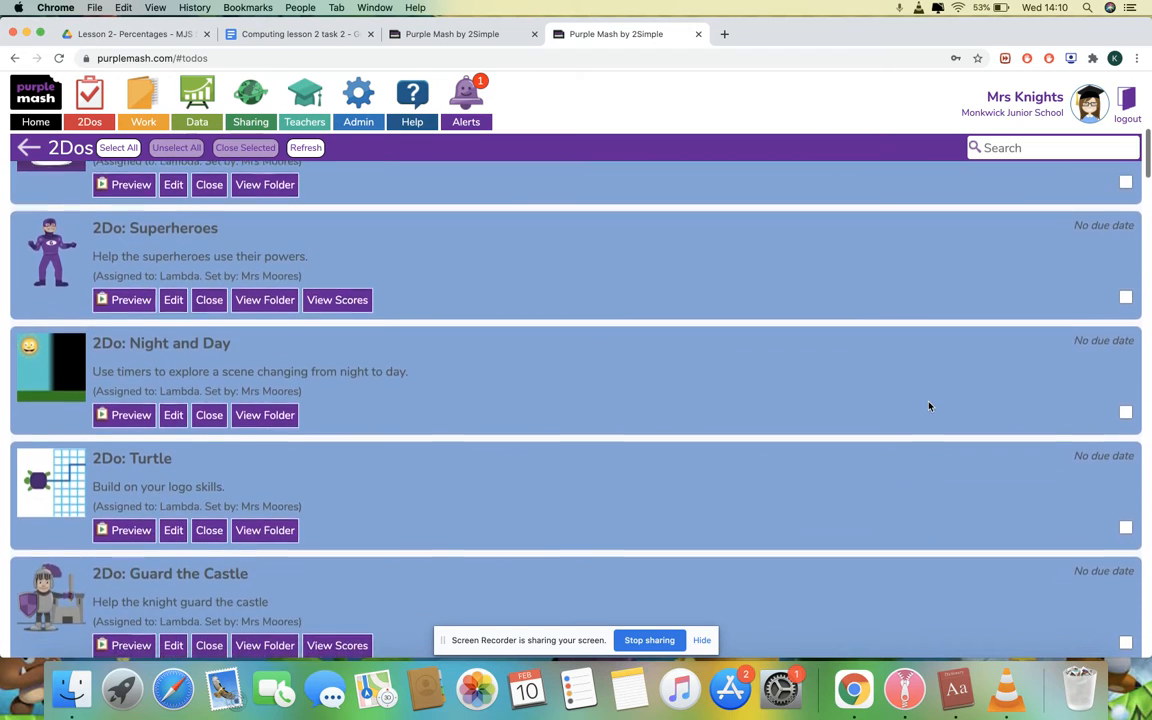
{"action": "scroll", "coordinate": [473, 509], "scroll_direction": "down", "scroll_amount": 7}
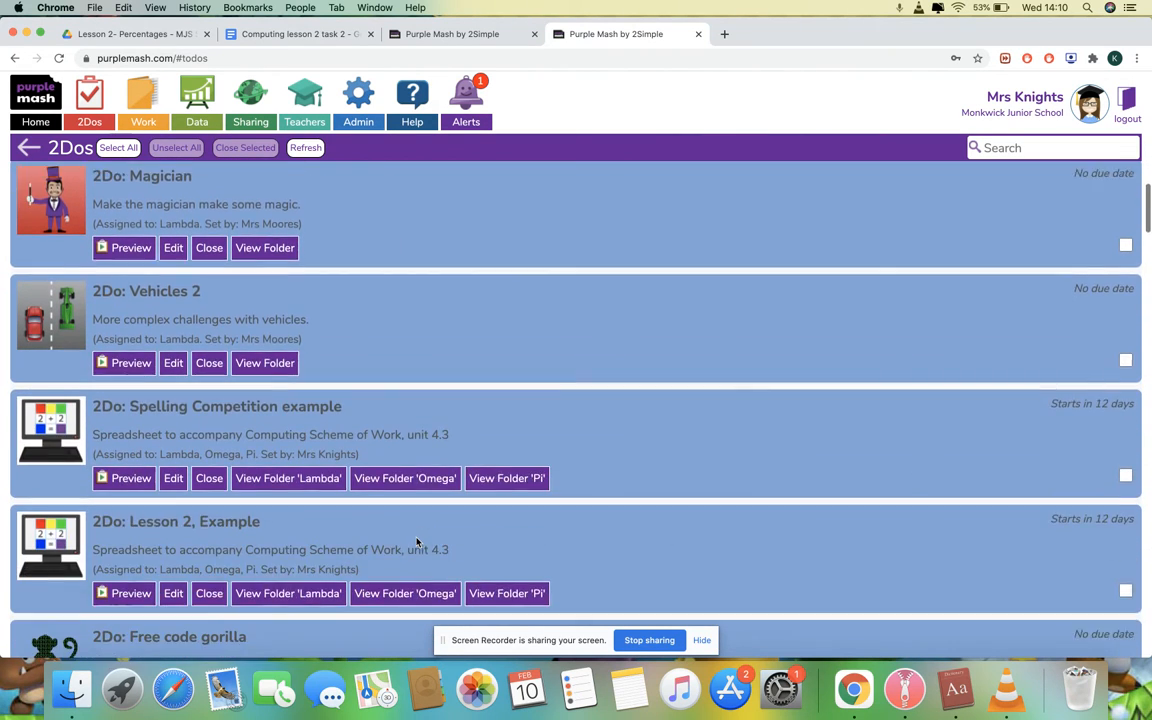
{"action": "scroll", "coordinate": [417, 542], "scroll_direction": "down", "scroll_amount": 2}
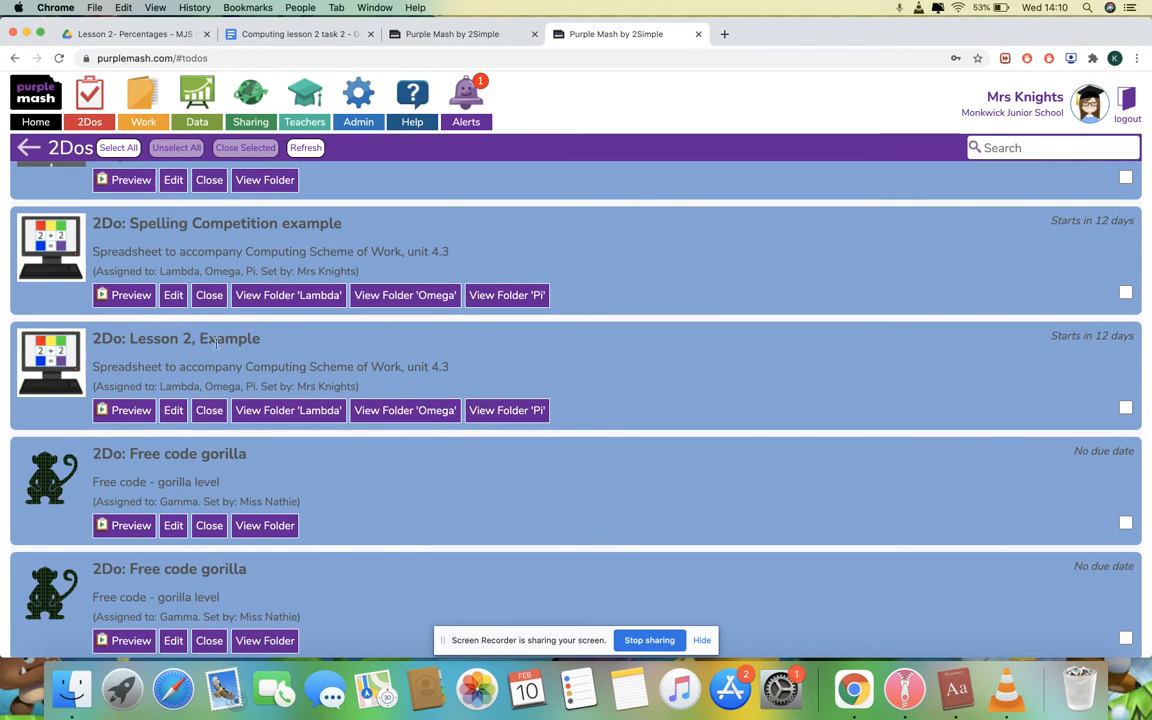
{"action": "left_click", "coordinate": [293, 352]}
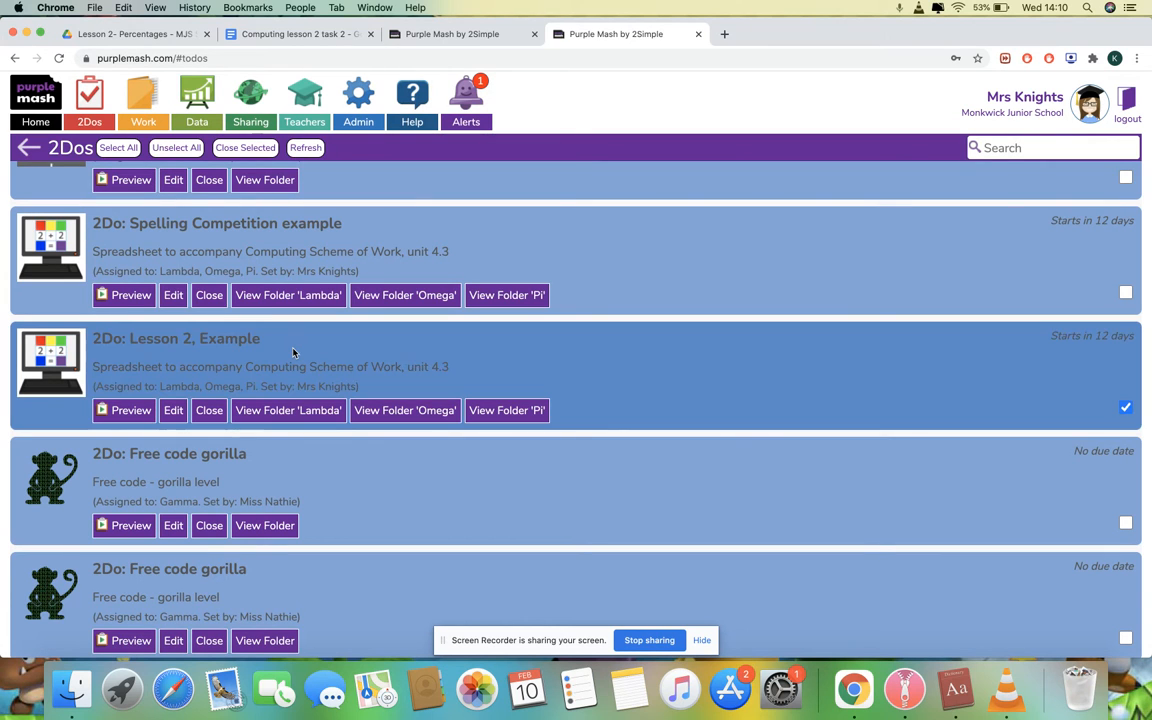
{"action": "left_click", "coordinate": [464, 41]}
Open the Lesson 2, Example resource and launch it in 2Calculate
{"action": "left_click", "coordinate": [166, 386]}
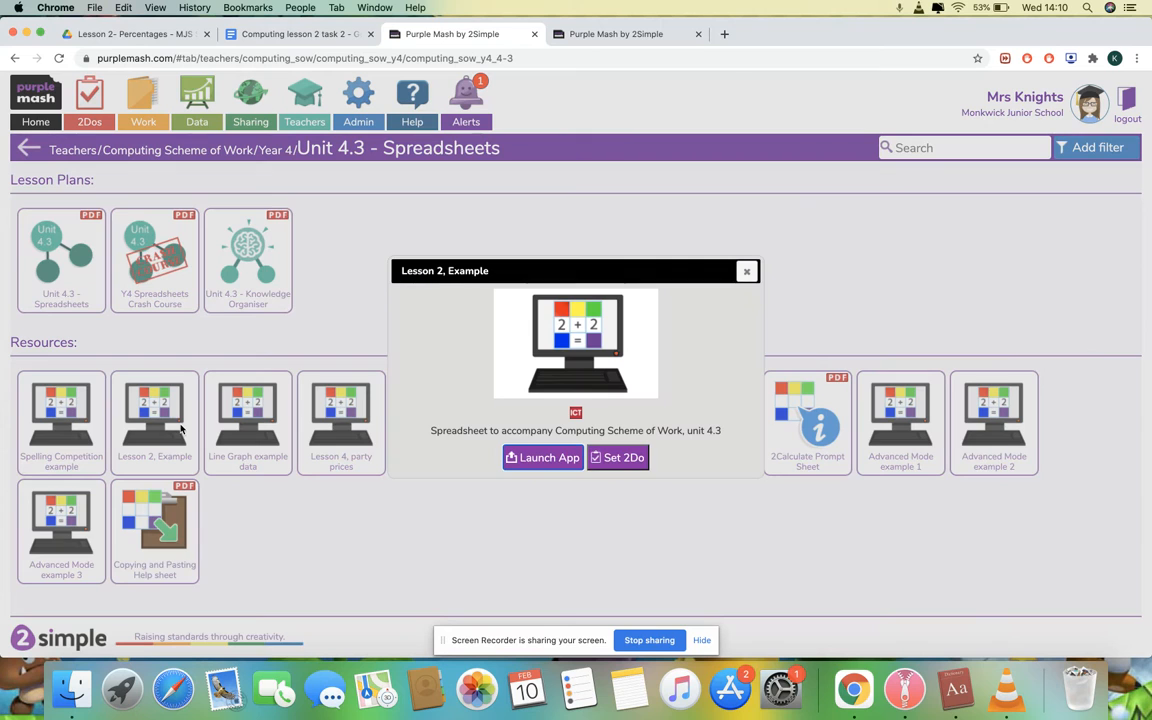
{"action": "left_click", "coordinate": [561, 461]}
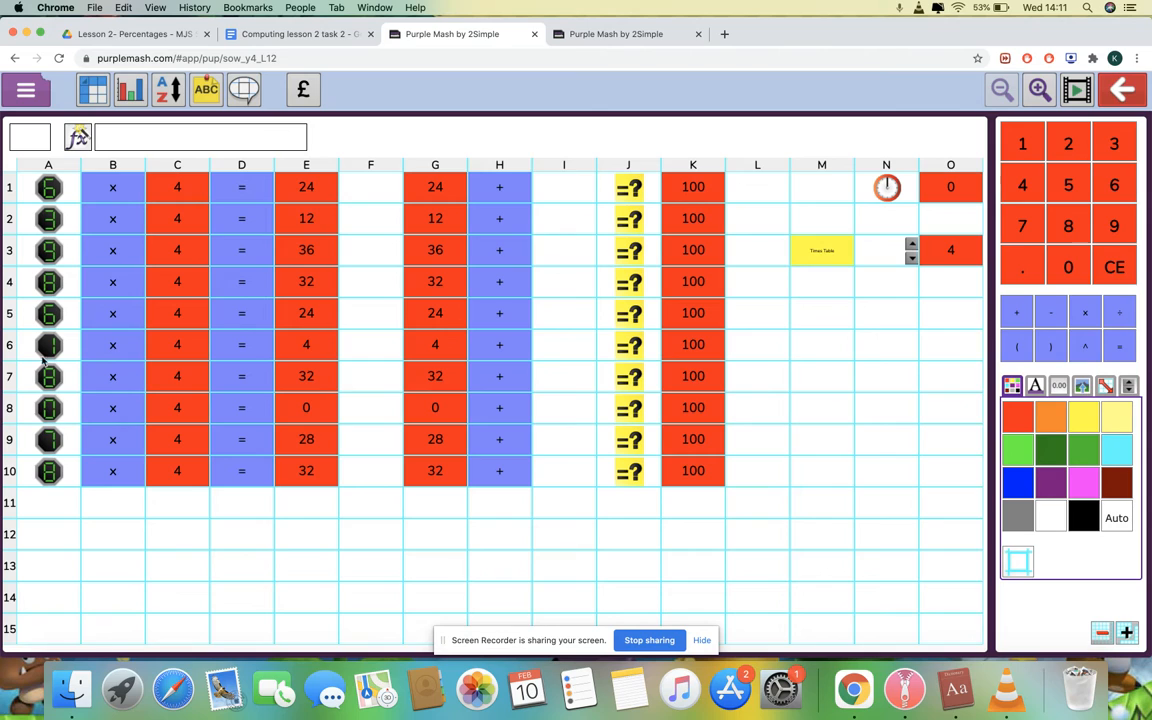
Roll new random numbers in A1 and A2 until the questions read 9 × 4 and 5 × 4
{"action": "left_click", "coordinate": [56, 193]}
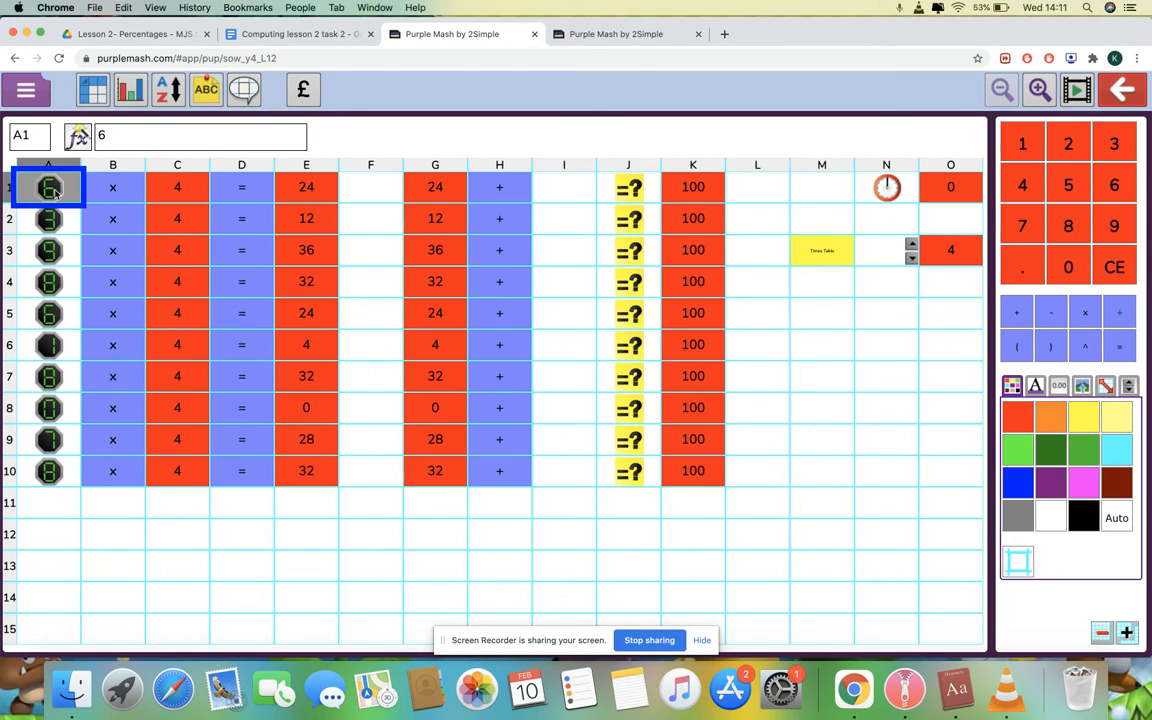
{"action": "left_click", "coordinate": [56, 193]}
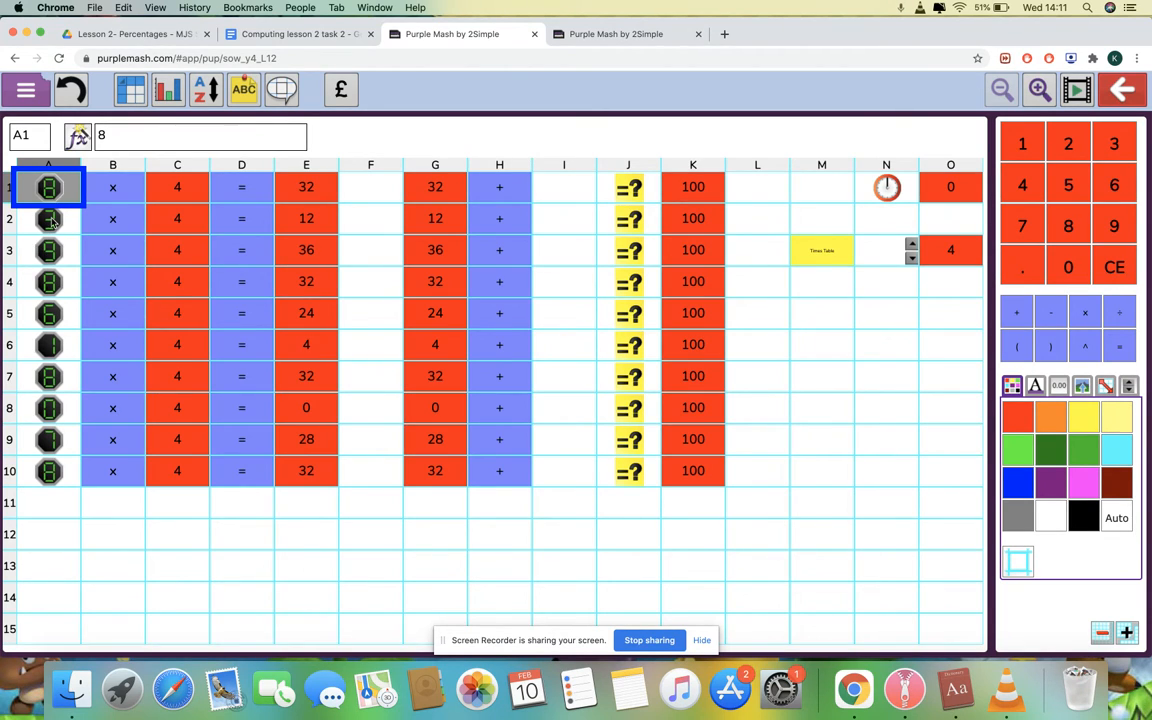
{"action": "left_click", "coordinate": [52, 221]}
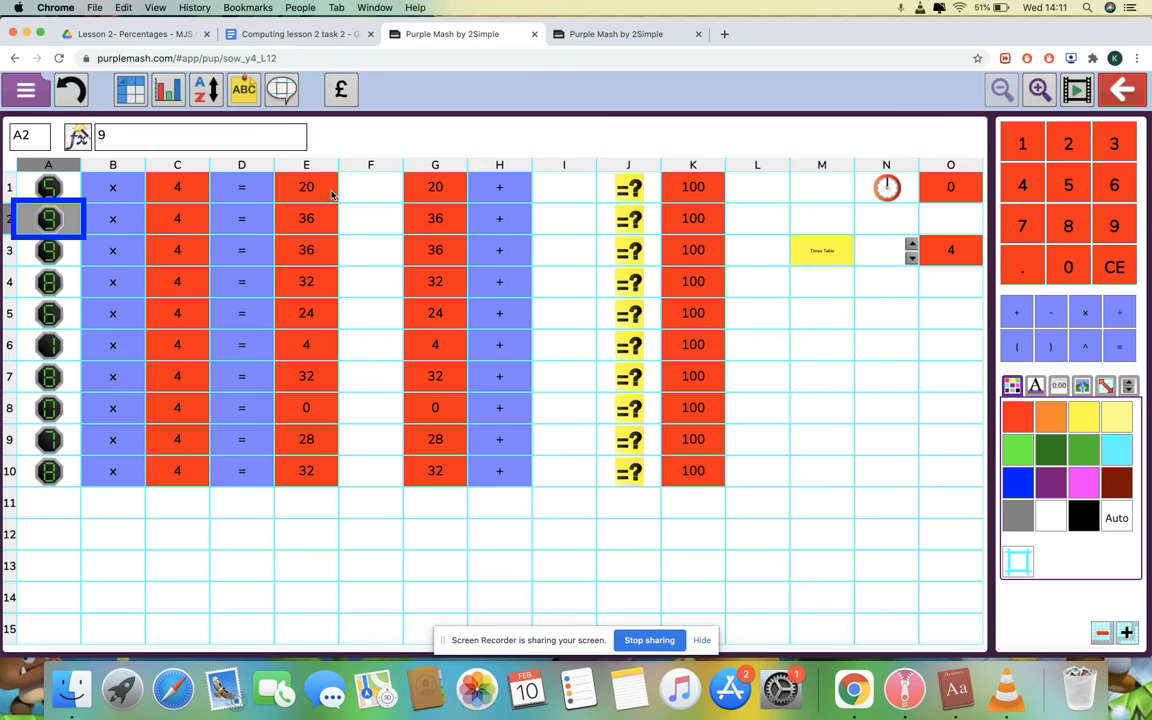
{"action": "left_click", "coordinate": [48, 190]}
{"action": "left_click", "coordinate": [48, 190]}
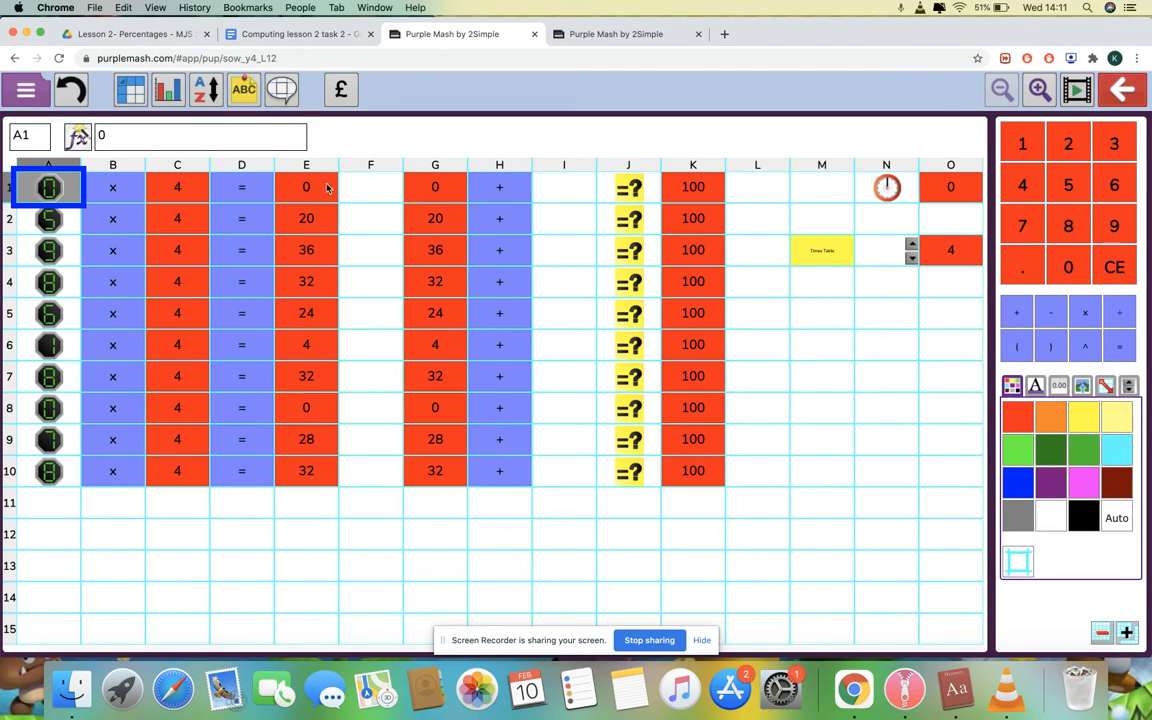
{"action": "left_click", "coordinate": [50, 189]}
{"action": "left_click", "coordinate": [565, 188]}
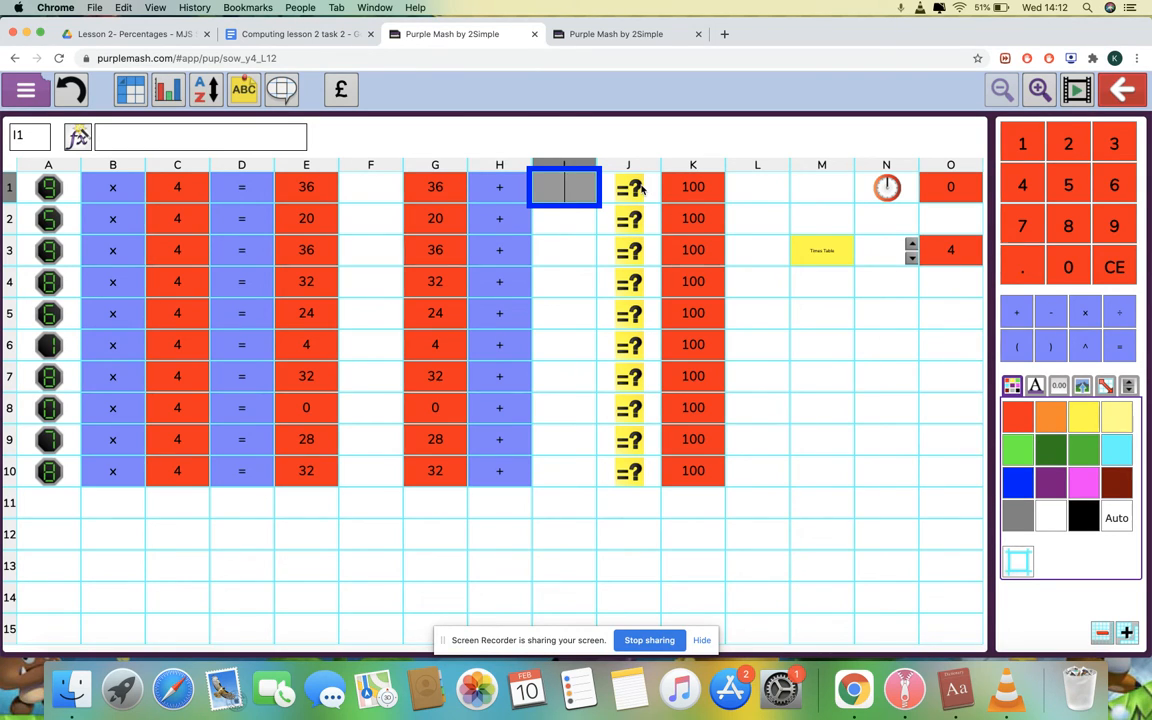
Answer question one with 64 in cell I1, correcting a typo, and start the quiz timer
{"action": "left_click", "coordinate": [610, 175]}
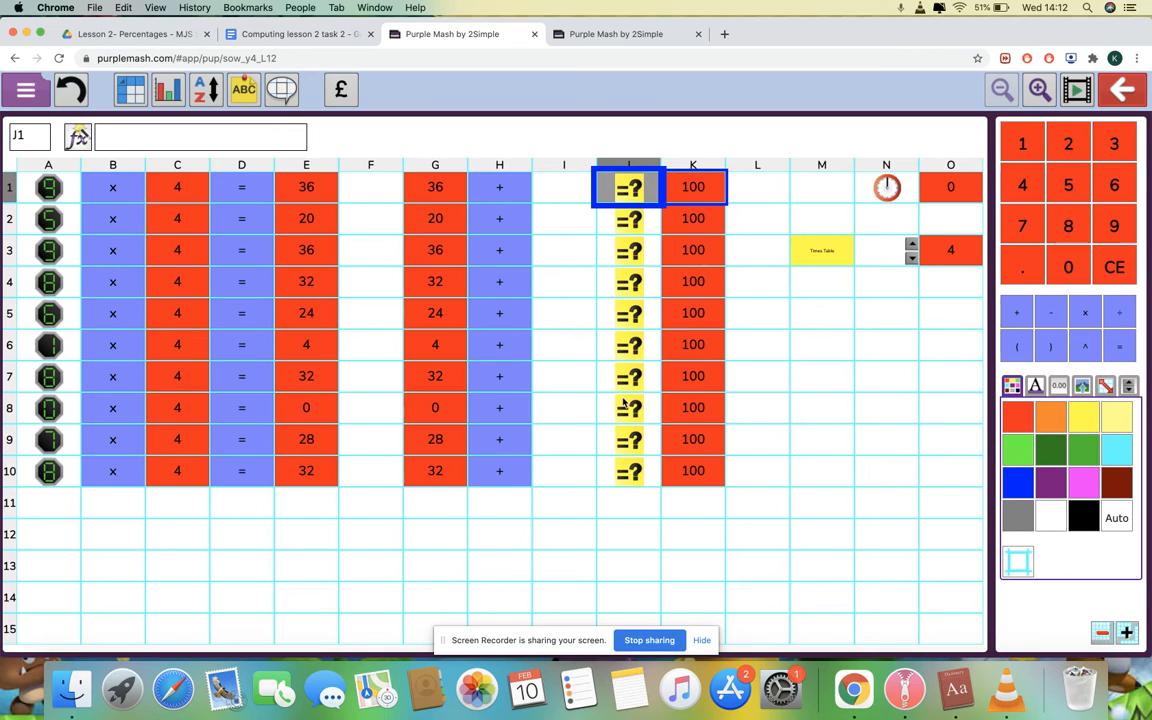
{"action": "left_click", "coordinate": [580, 193]}
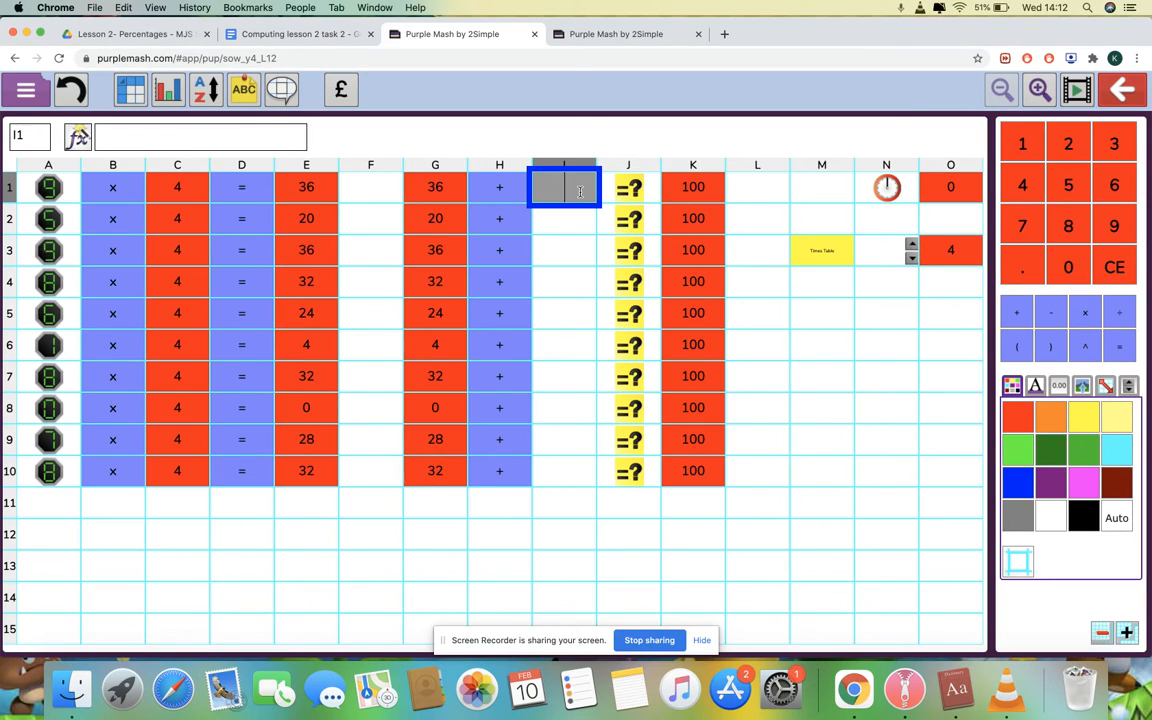
{"action": "type", "text": "74"}
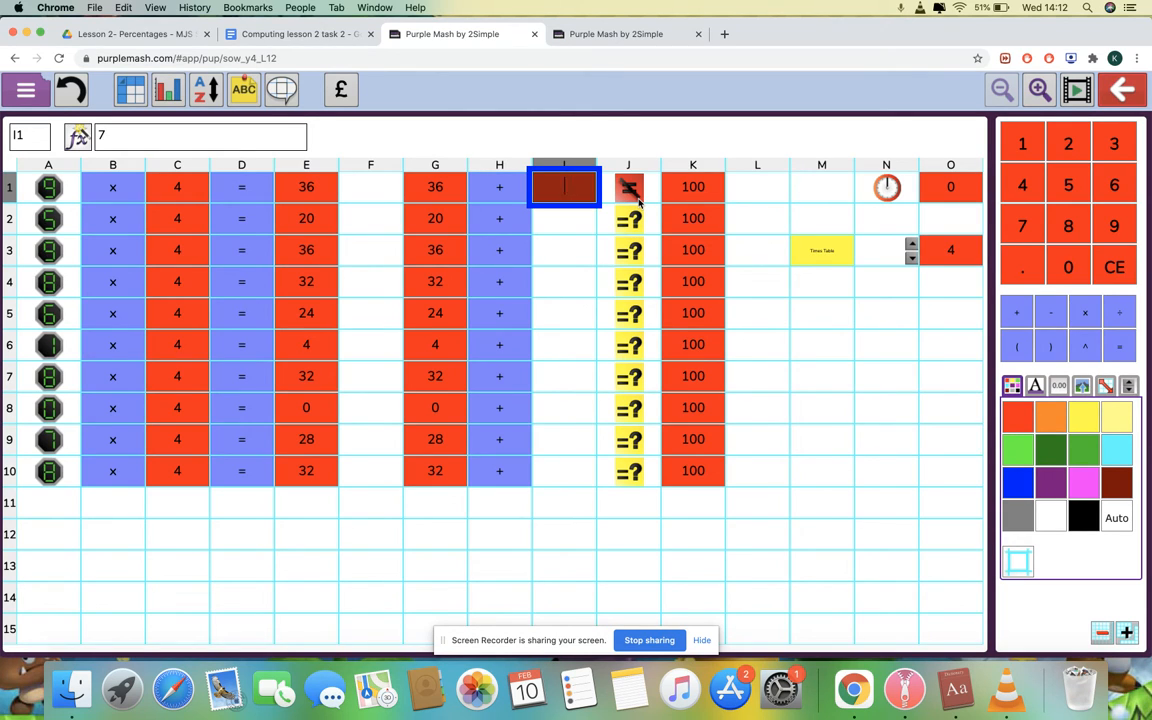
{"action": "key", "text": "BackSpace"}
{"action": "type", "text": "6"}
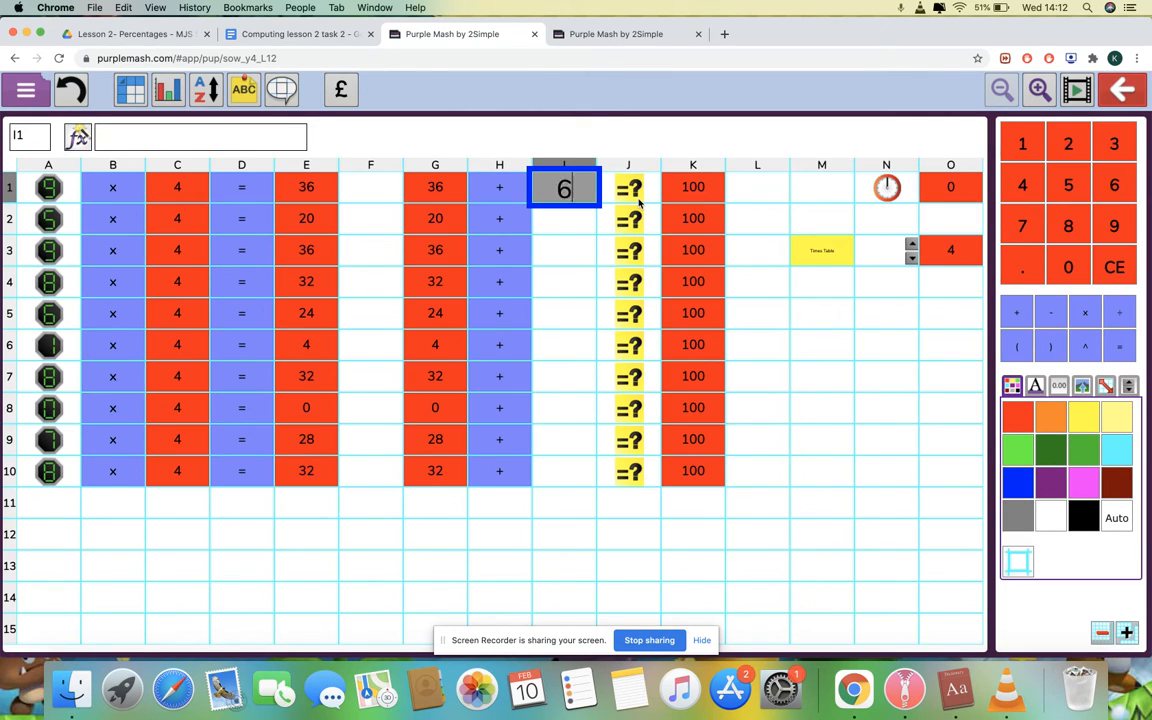
{"action": "type", "text": "4"}
{"action": "key", "text": "Return"}
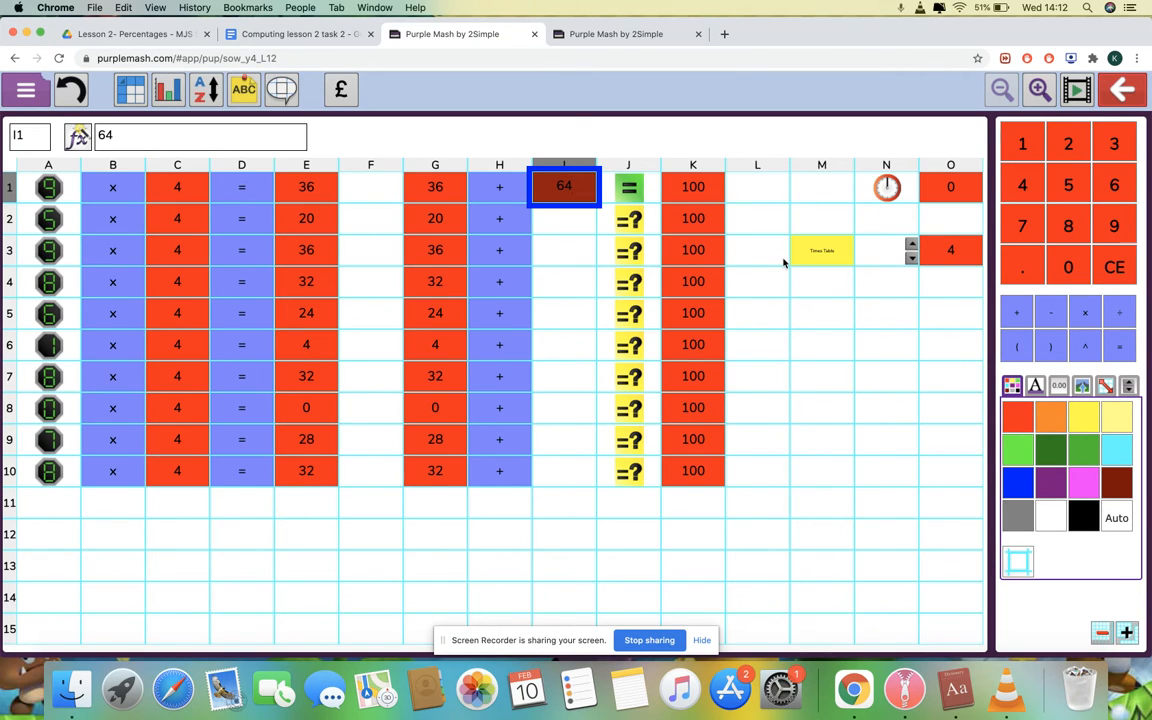
{"action": "left_click", "coordinate": [889, 190]}
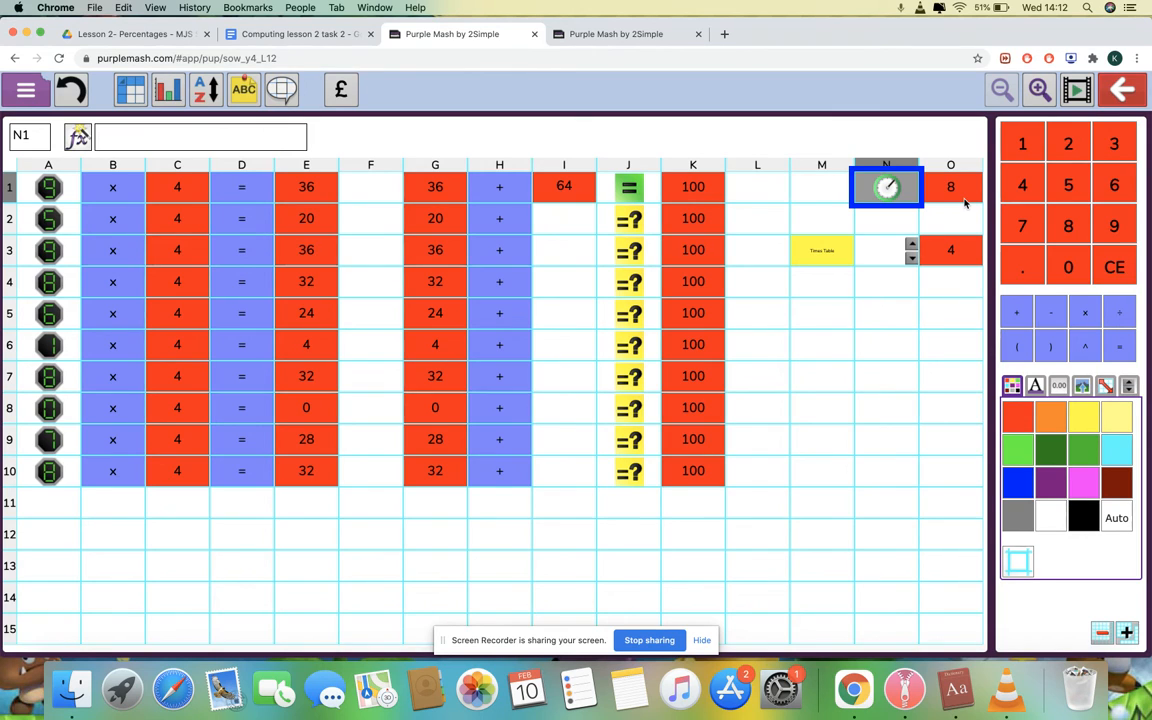
Stop the quiz timer, reset its count in O1 to 0, and restart it
{"action": "left_click", "coordinate": [883, 199]}
{"action": "left_click", "coordinate": [973, 189]}
{"action": "key", "text": "BackSpace"}
{"action": "key", "text": "BackSpace"}
{"action": "type", "text": "0"}
{"action": "left_click", "coordinate": [849, 202]}
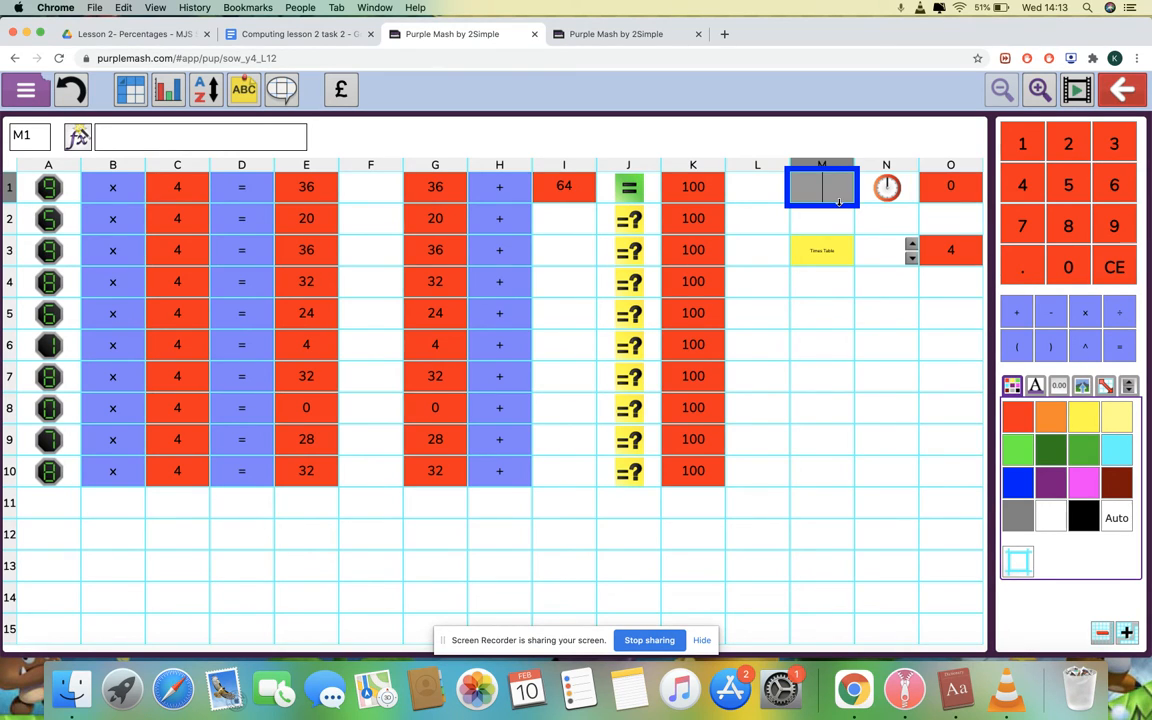
{"action": "left_click", "coordinate": [888, 193]}
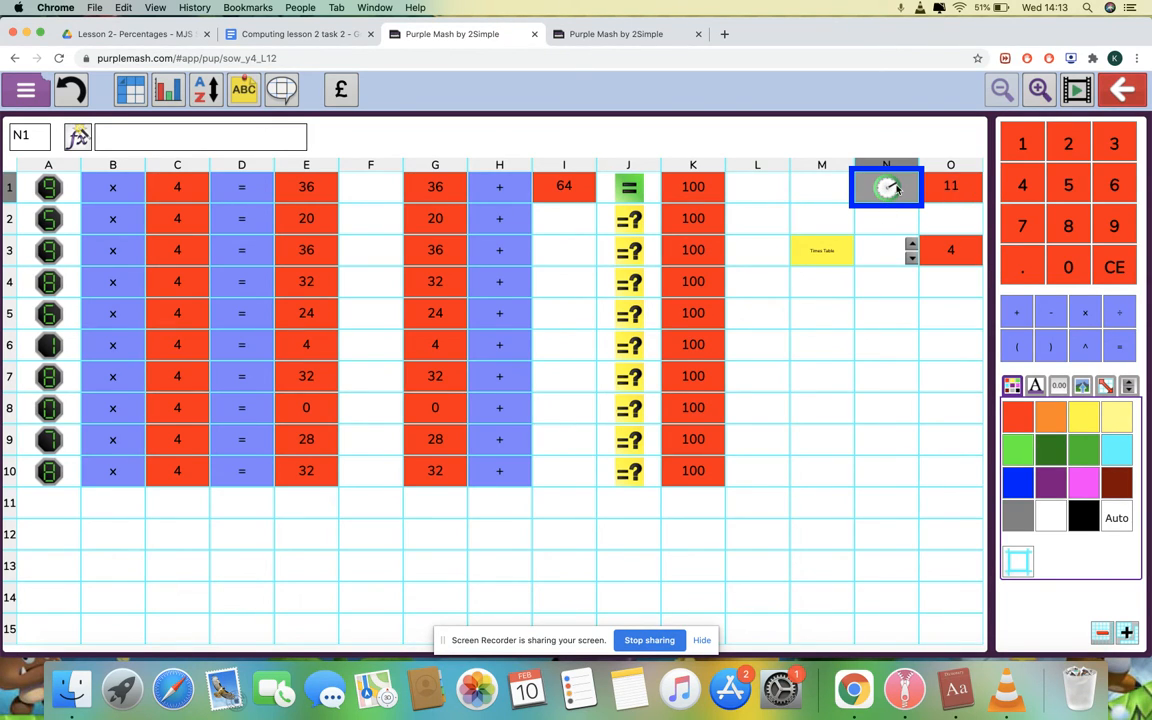
{"action": "left_click", "coordinate": [826, 250]}
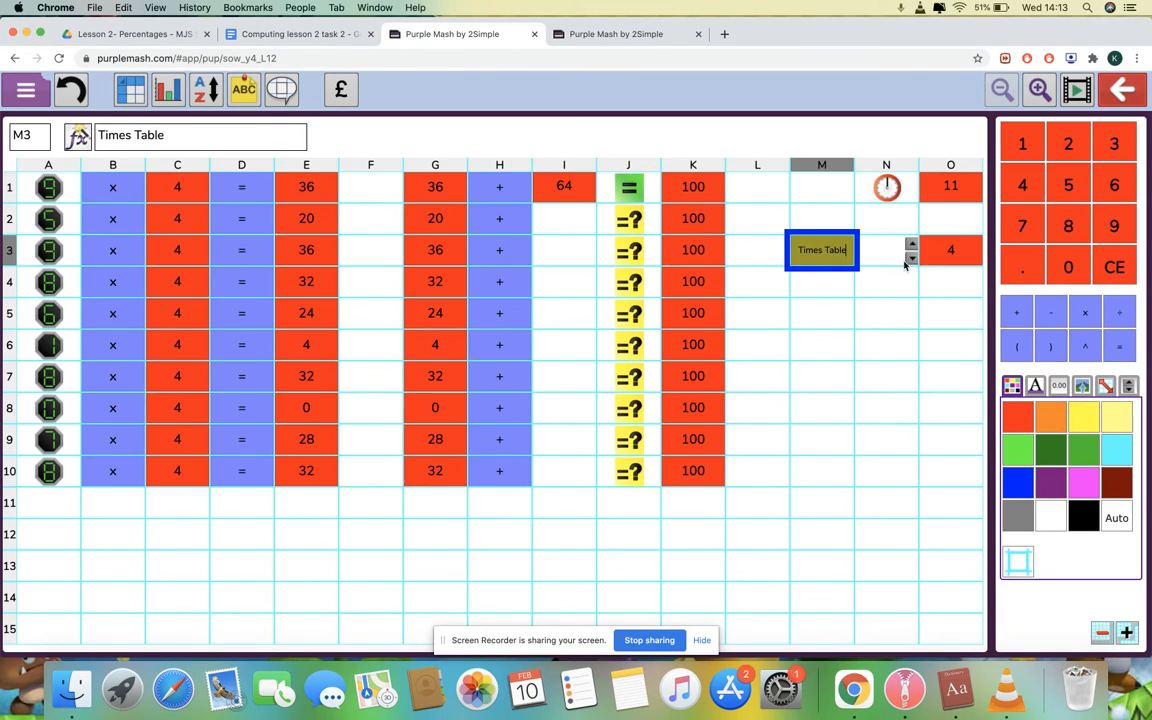
Raise the times table from 4 to 6 with the N3 spinner, then reselect cell I1
{"action": "left_click", "coordinate": [893, 257]}
{"action": "left_click", "coordinate": [911, 242]}
{"action": "left_click", "coordinate": [912, 245]}
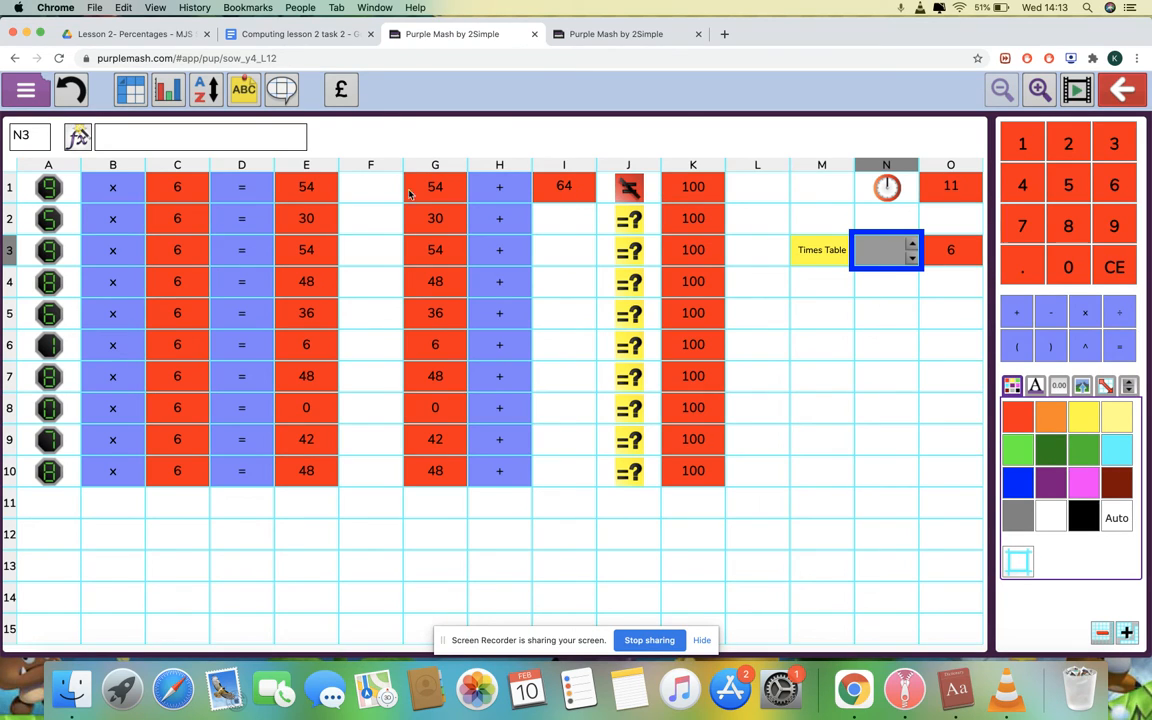
{"action": "left_click", "coordinate": [567, 188]}
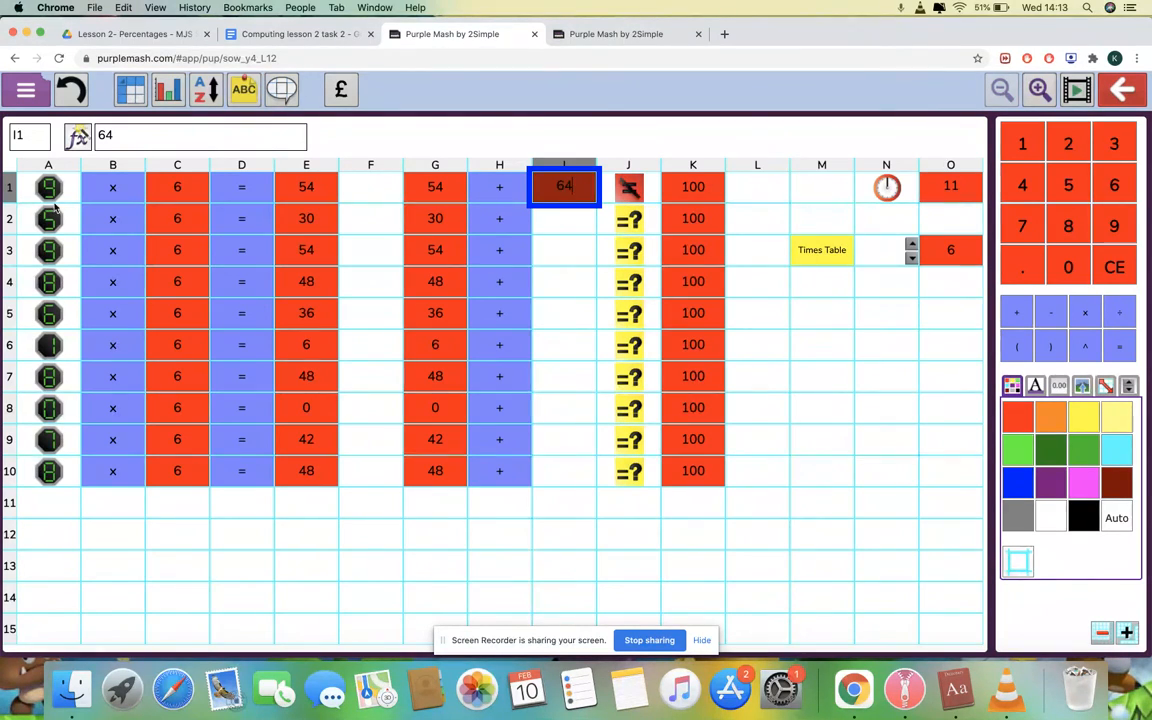
{"action": "key", "text": "Return"}
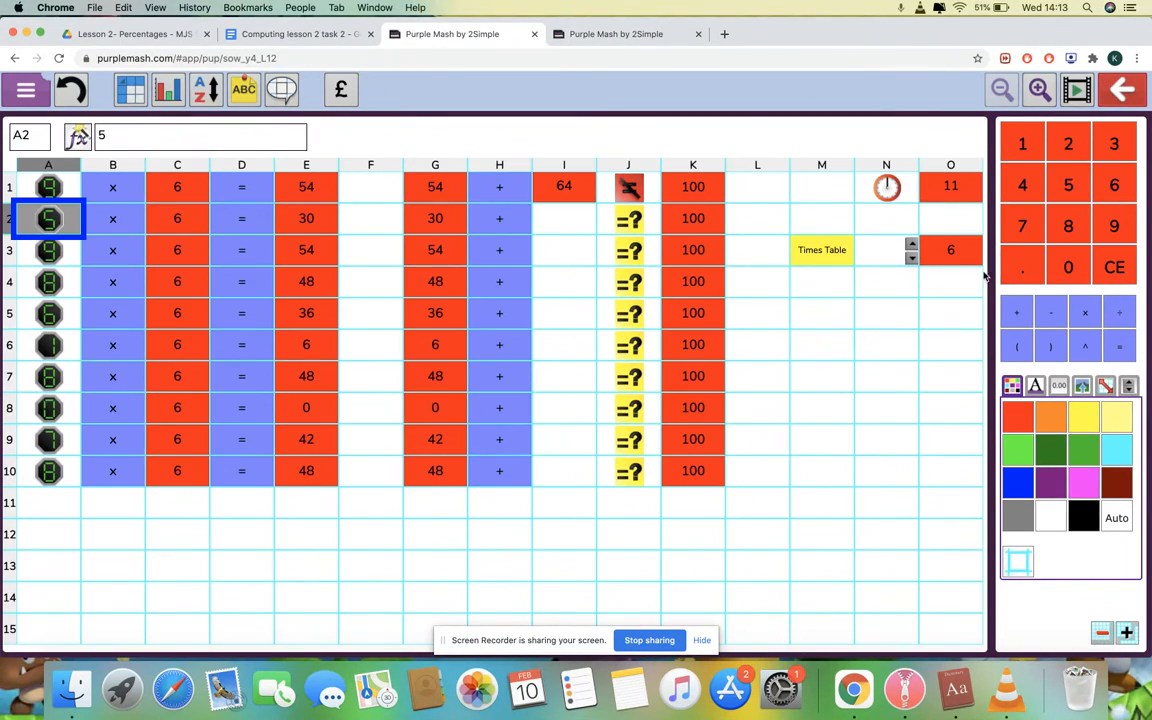
Step the times table up four more times with the N3 spinner
{"action": "left_click", "coordinate": [911, 246]}
{"action": "left_click", "coordinate": [911, 246]}
{"action": "left_click", "coordinate": [911, 246]}
{"action": "left_click", "coordinate": [911, 246]}
{"action": "left_click", "coordinate": [911, 246]}
{"action": "left_click", "coordinate": [911, 246]}
{"action": "left_click", "coordinate": [911, 246]}
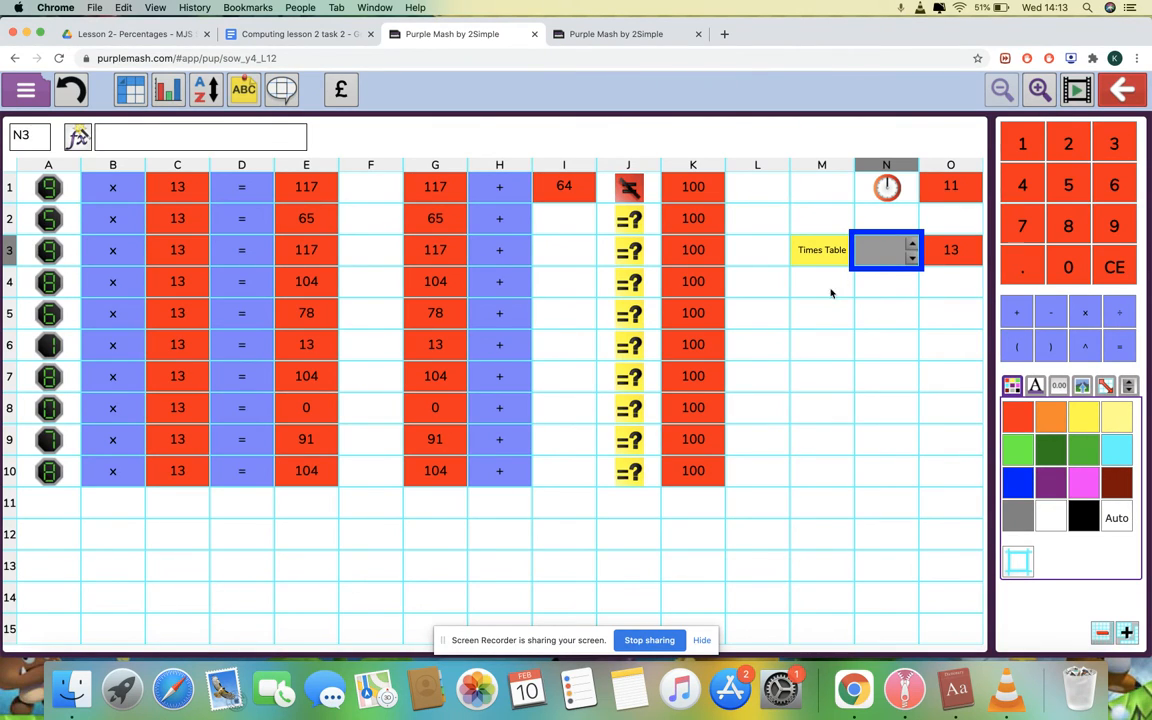
{"action": "left_click", "coordinate": [503, 187]}
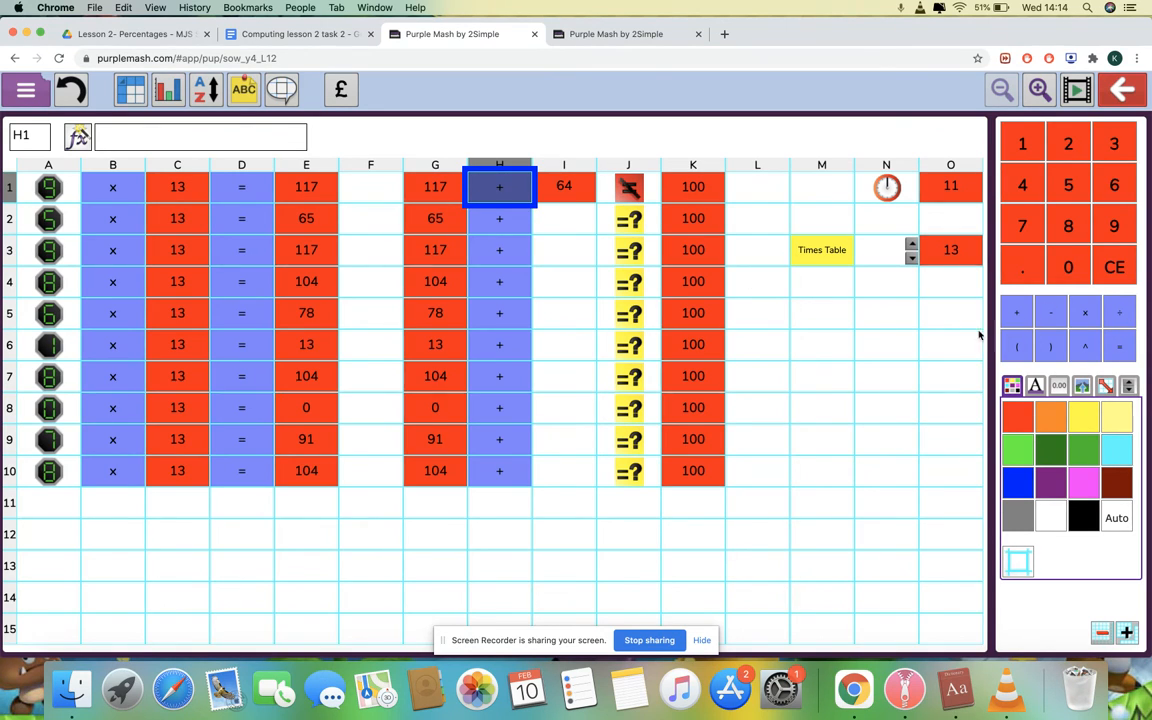
Lower the times table from 13 down to 9 with the N3 spinner
{"action": "left_click", "coordinate": [547, 315]}
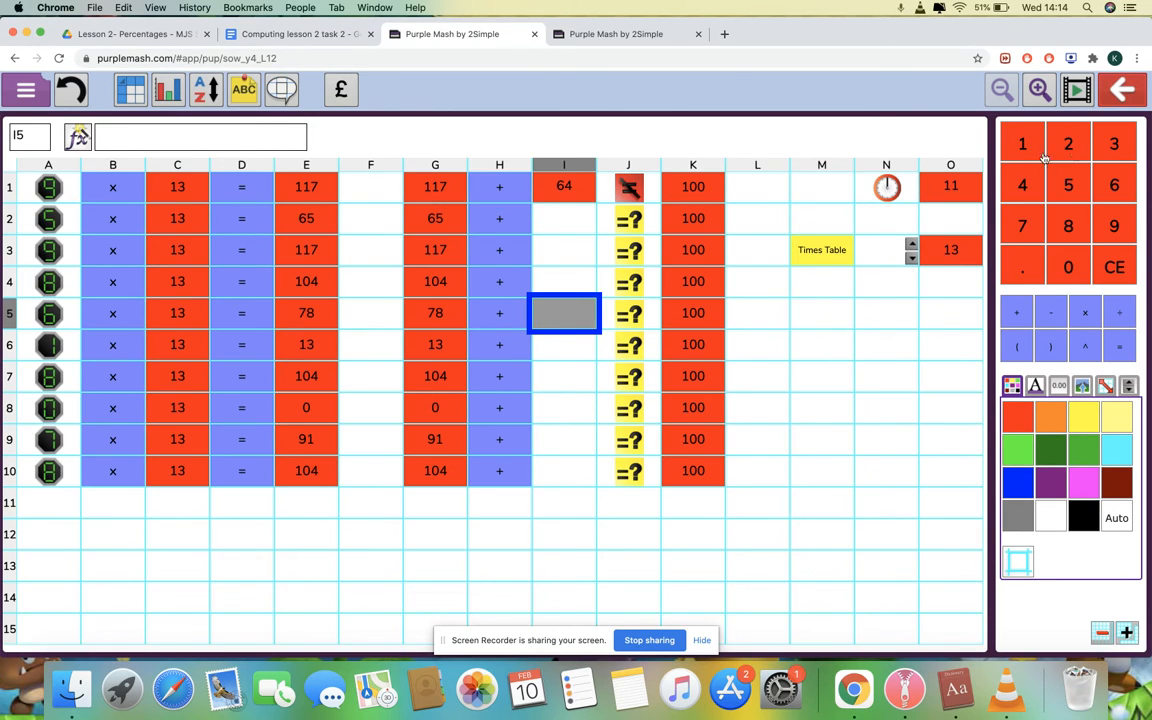
{"action": "left_click", "coordinate": [913, 259]}
{"action": "left_click", "coordinate": [913, 259]}
{"action": "left_click", "coordinate": [913, 259]}
{"action": "left_click", "coordinate": [913, 259]}
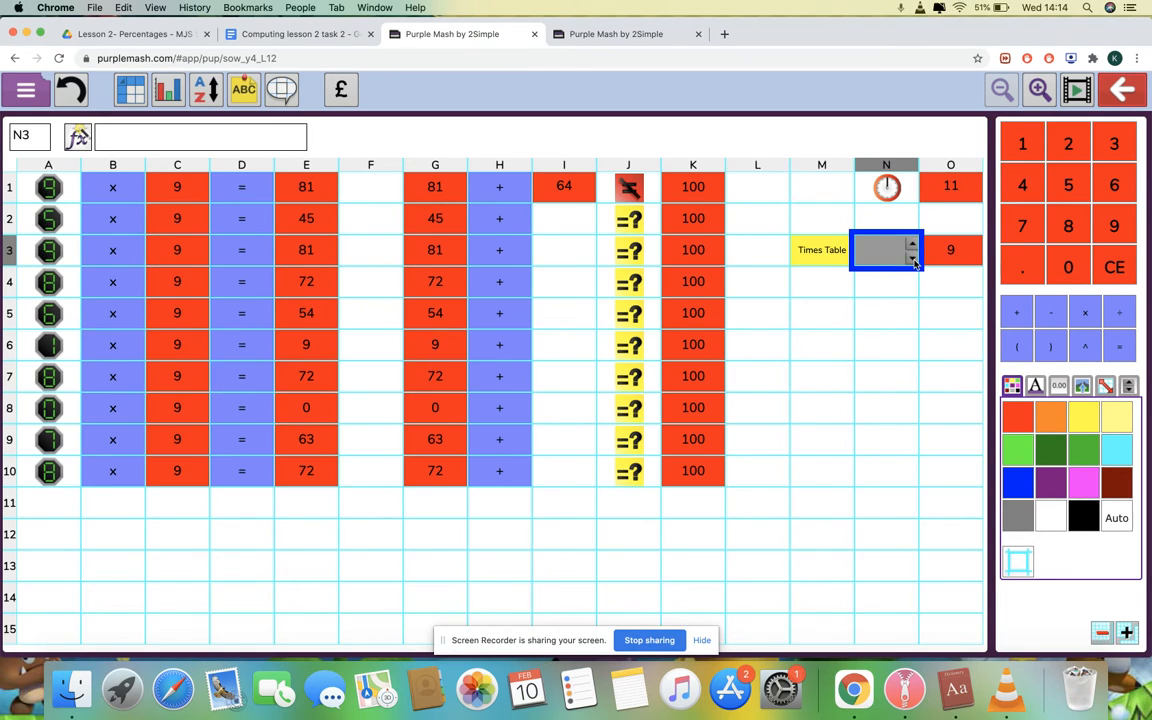